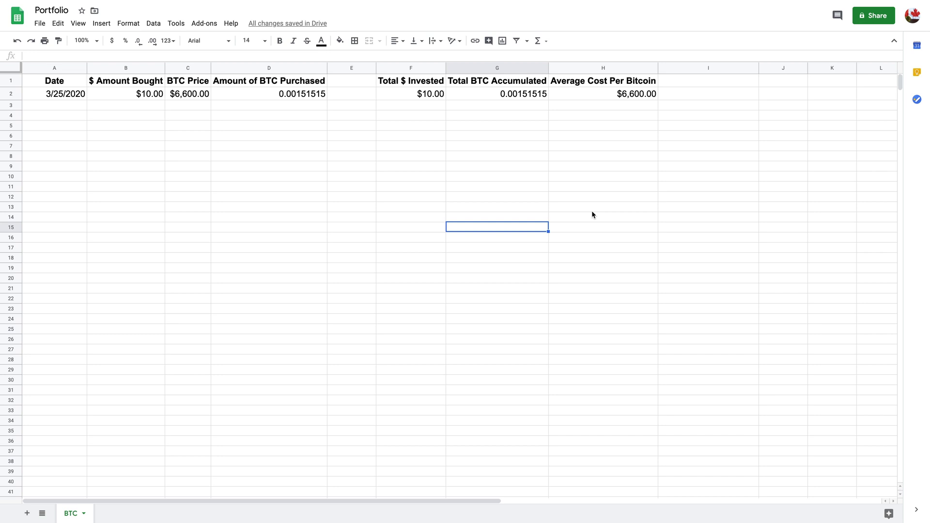
# View the r/Bitcoin post 'Selling a specific portion of BTC', then return to the Portfolio sheet
pyautogui.hotkey('ctrl', 'Tab')
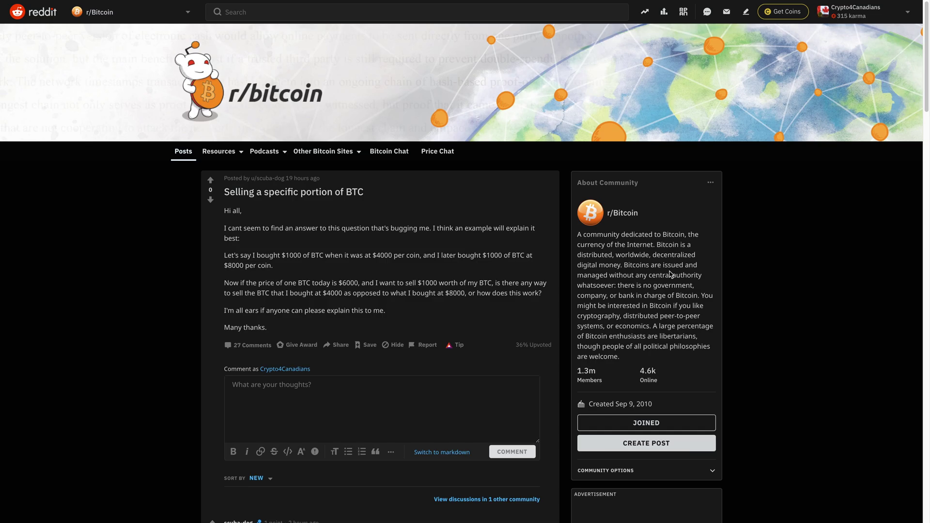
pyautogui.hotkey('ctrl', 'Tab')
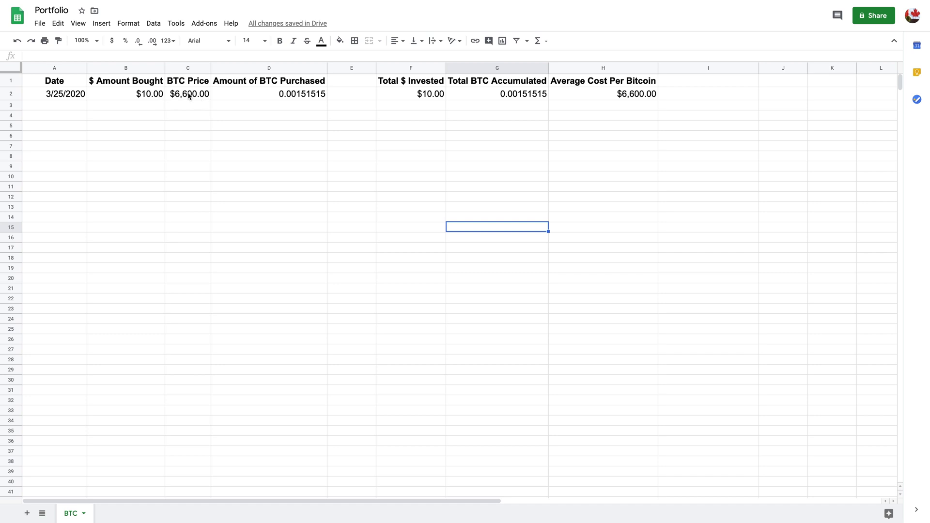
# Inspect D2's =B2/C2 formula that computes the 0.00151515 BTC purchased
pyautogui.click(257, 95)
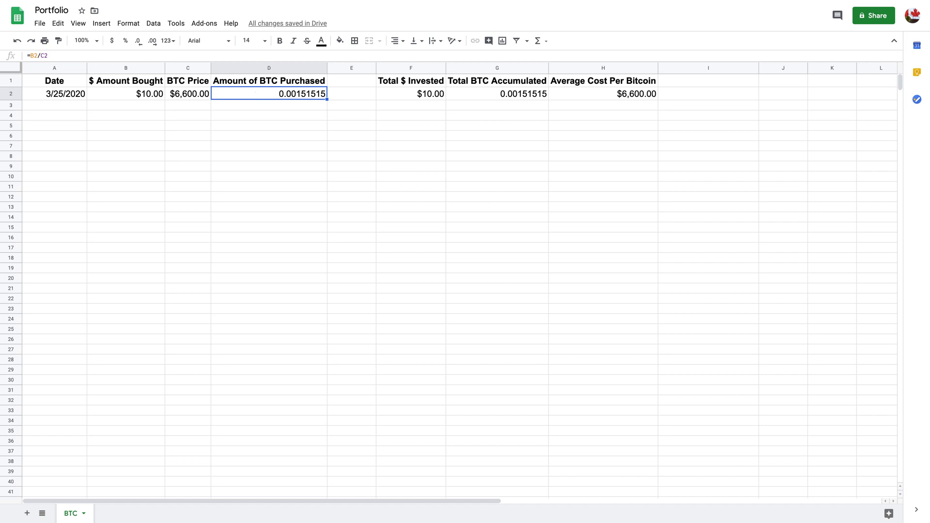
pyautogui.doubleClick(255, 93)
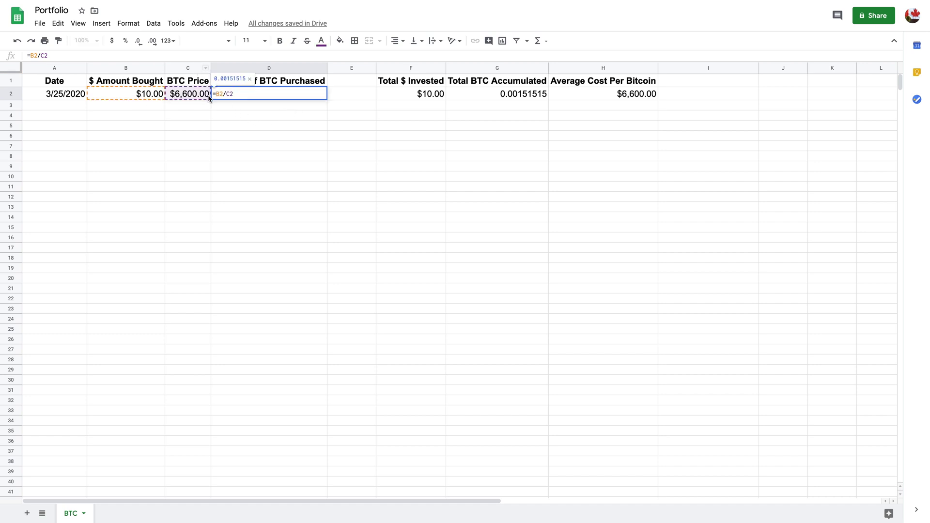
pyautogui.click(264, 111)
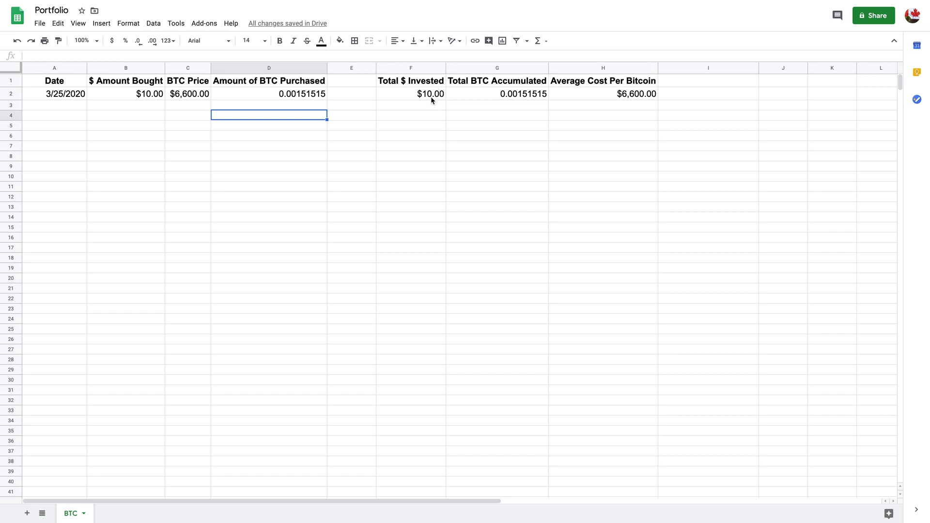
pyautogui.click(415, 96)
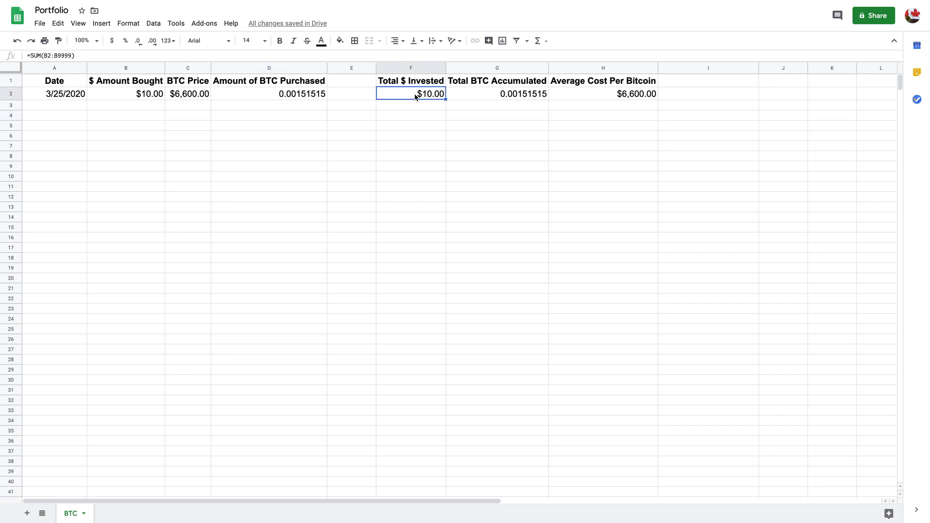
pyautogui.doubleClick(416, 96)
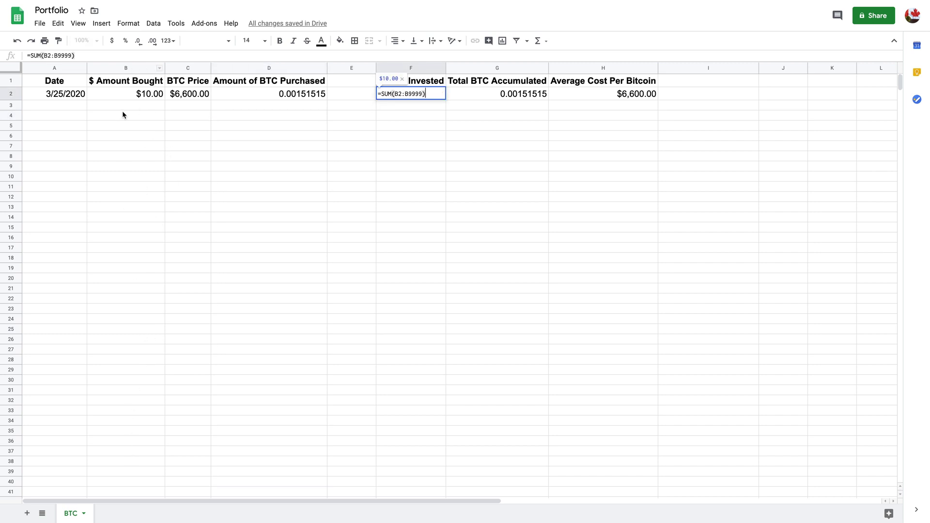
pyautogui.click(491, 93)
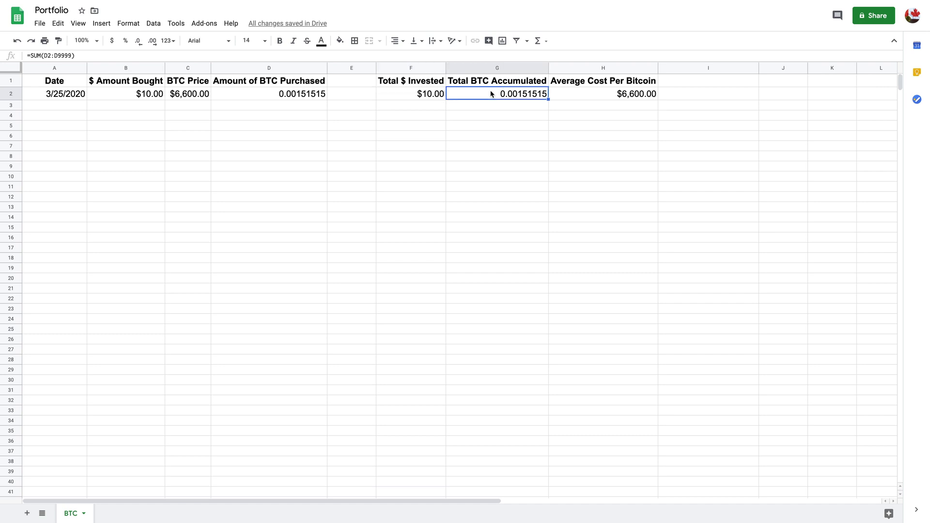
pyautogui.doubleClick(491, 93)
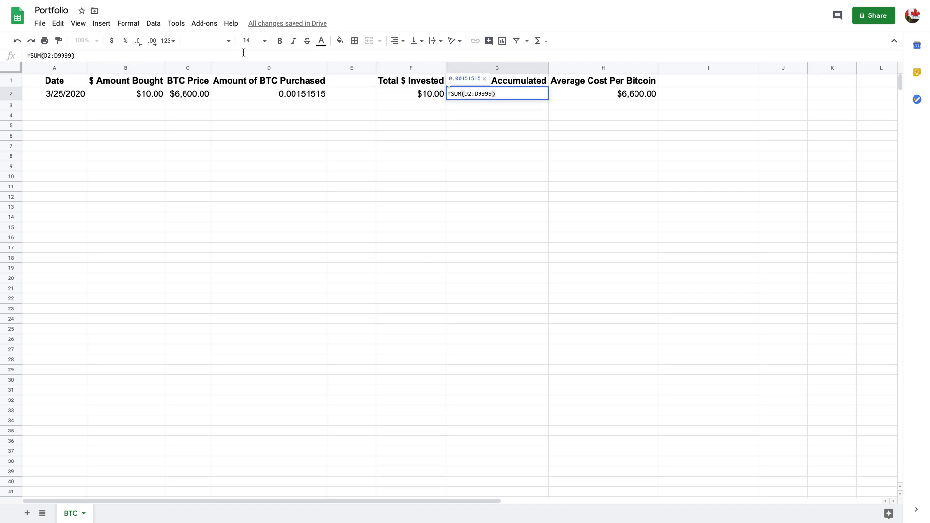
pyautogui.click(628, 94)
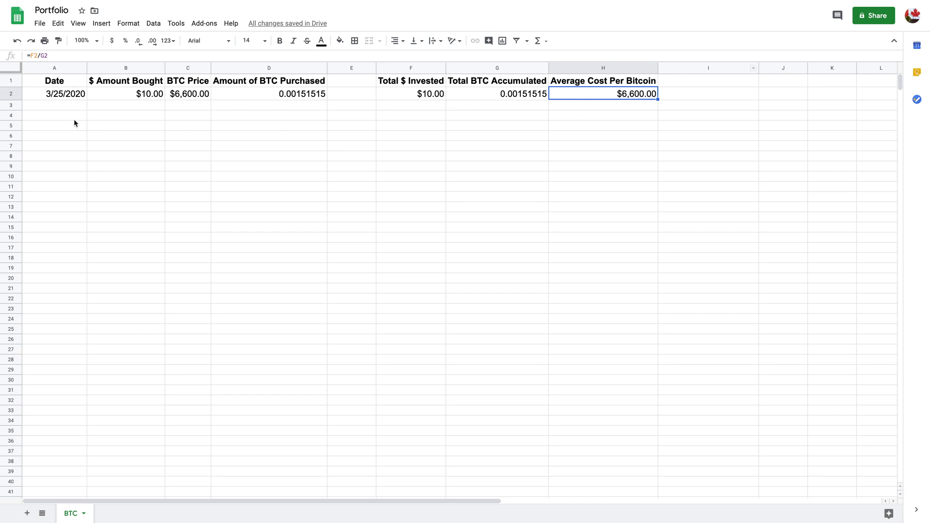
# Enter a March 26, 2020 purchase of $20 at a $6,300 BTC price in row 3
pyautogui.click(65, 107)
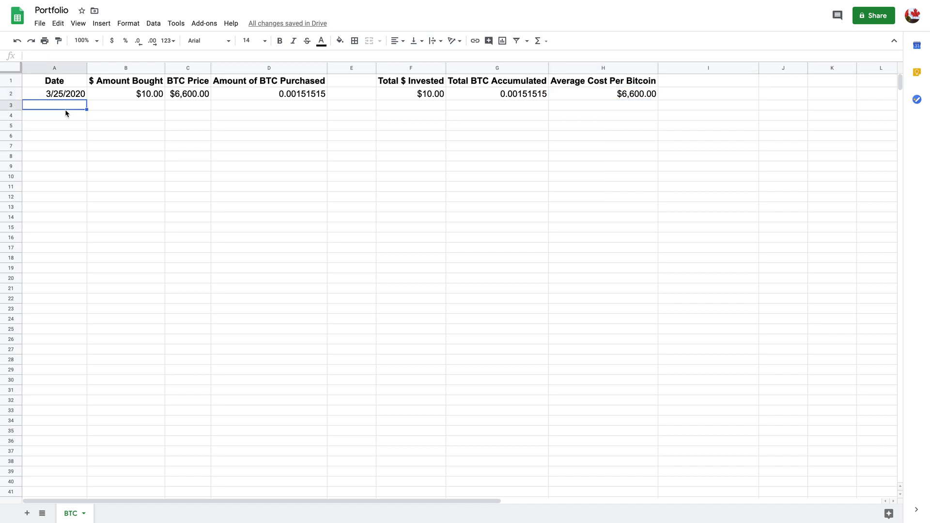
pyautogui.write('March 25')
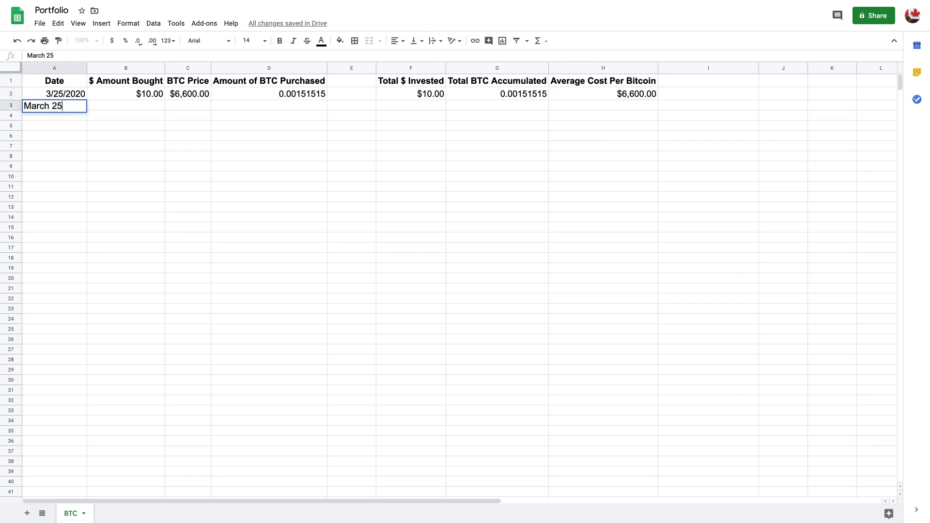
pyautogui.press('BackSpace')
pyautogui.write('6, 2020')
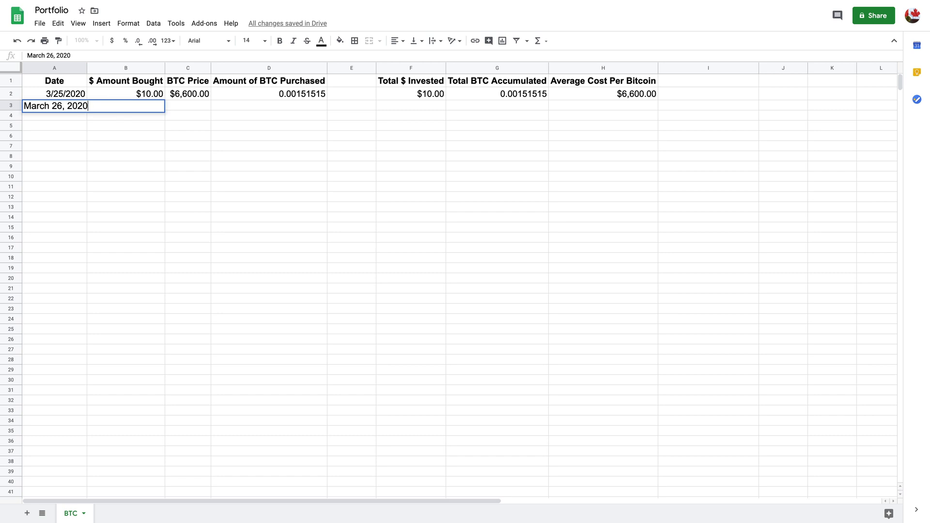
pyautogui.press('Tab')
pyautogui.write('20')
pyautogui.press('Tab')
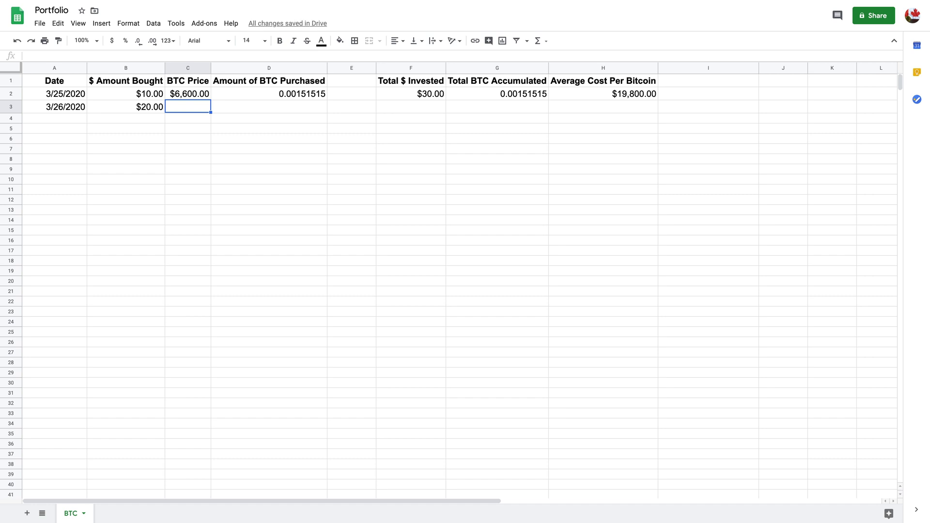
pyautogui.write('6,')
pyautogui.write('300')
pyautogui.press('Tab')
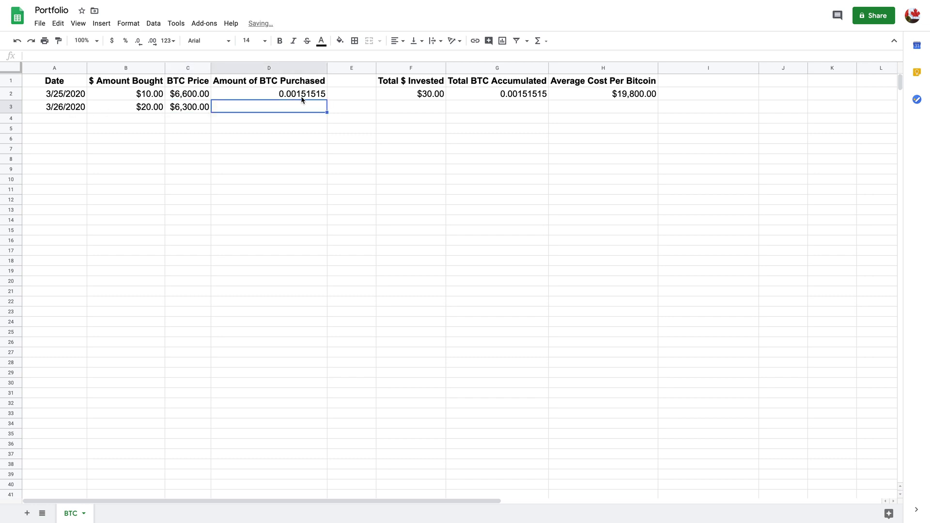
# Copy the BTC amount formula from D2 to D3, then check the average cost and Total $ Invested formulas
pyautogui.click(326, 93)
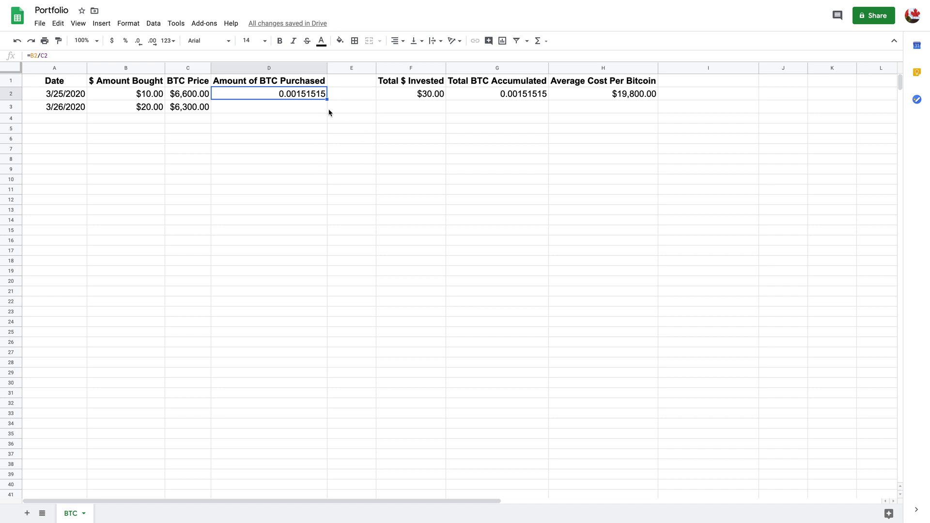
pyautogui.moveTo(325, 98); pyautogui.dragTo(325, 110)
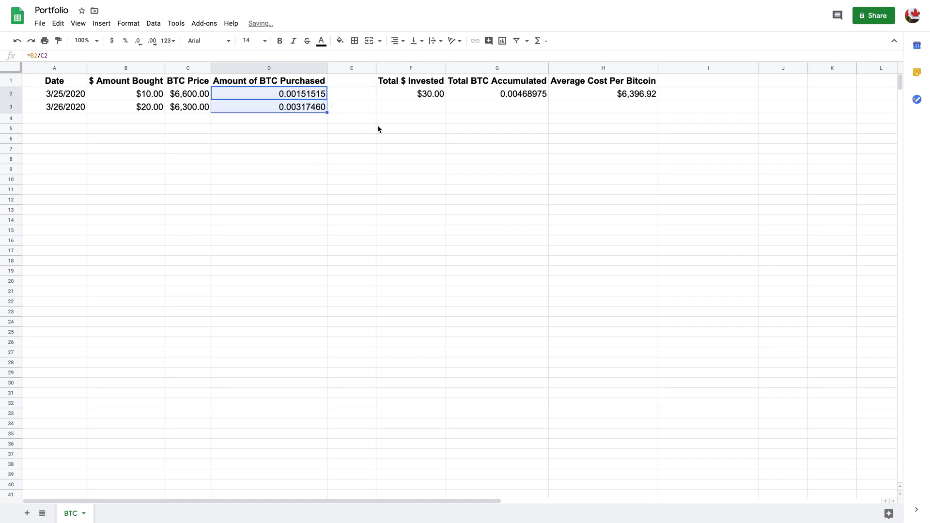
pyautogui.click(377, 127)
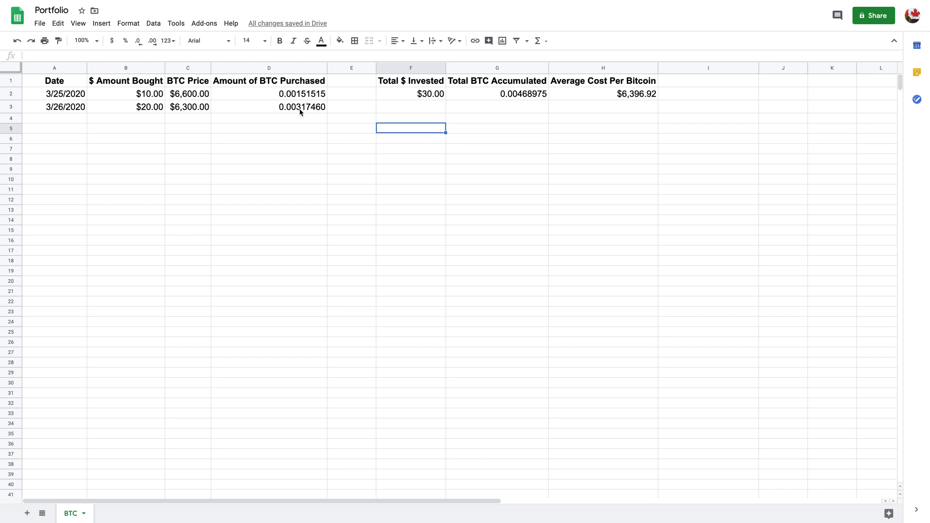
pyautogui.click(643, 96)
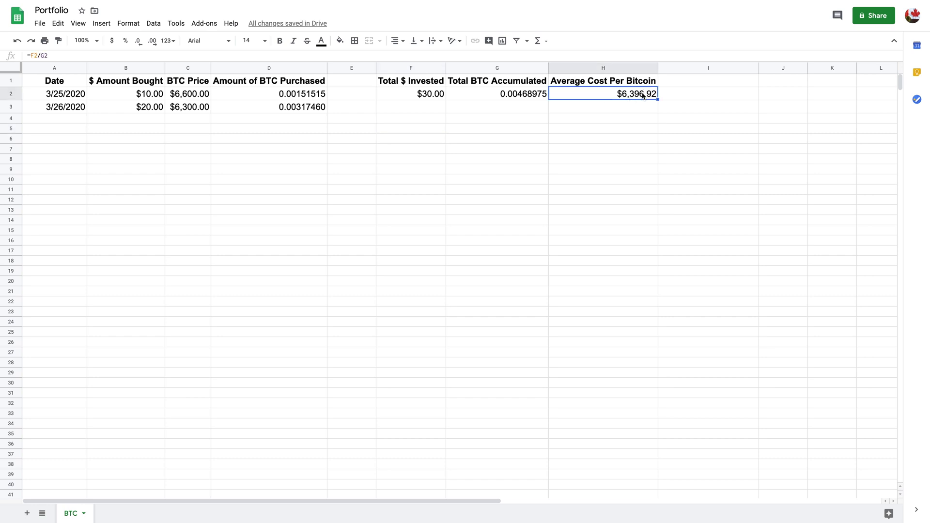
pyautogui.click(415, 97)
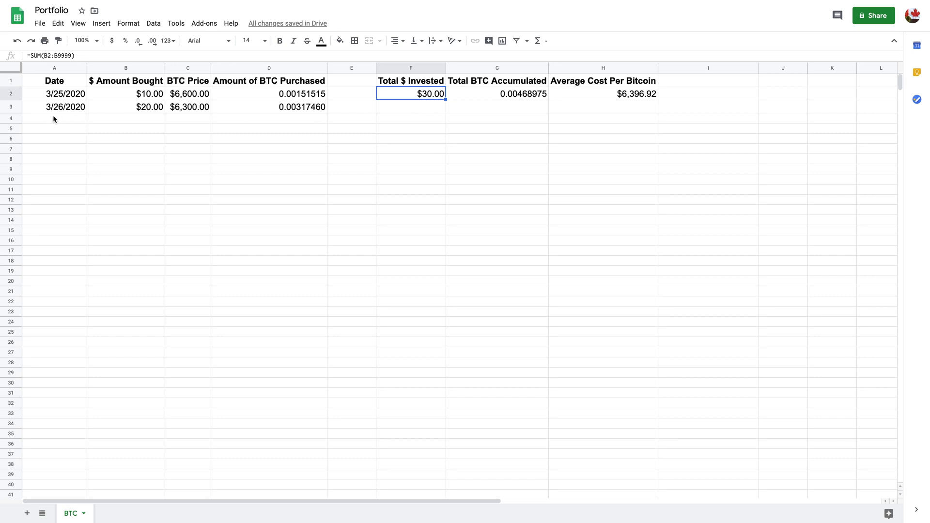
pyautogui.click(67, 108)
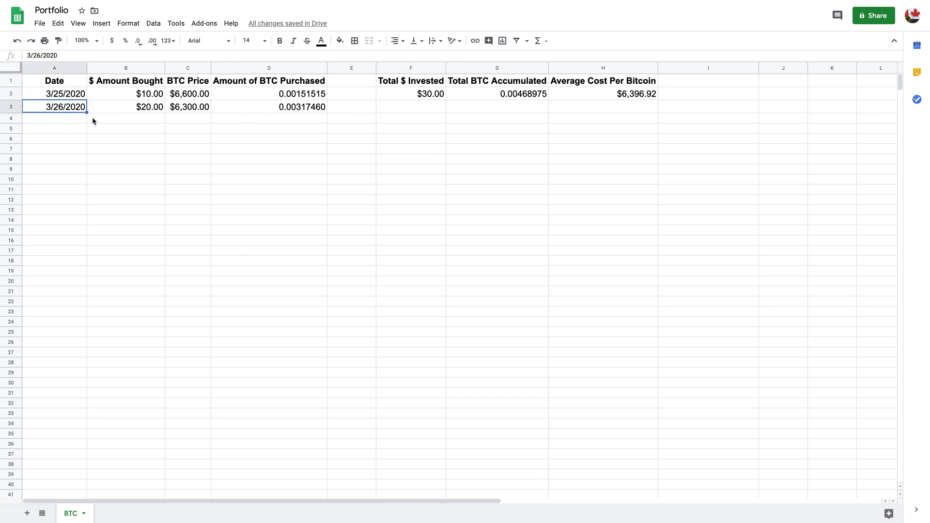
# Extend the dates to 3/27/2020 in A4 and enter $30 at a $6,000 price
pyautogui.moveTo(86, 112); pyautogui.dragTo(75, 125)
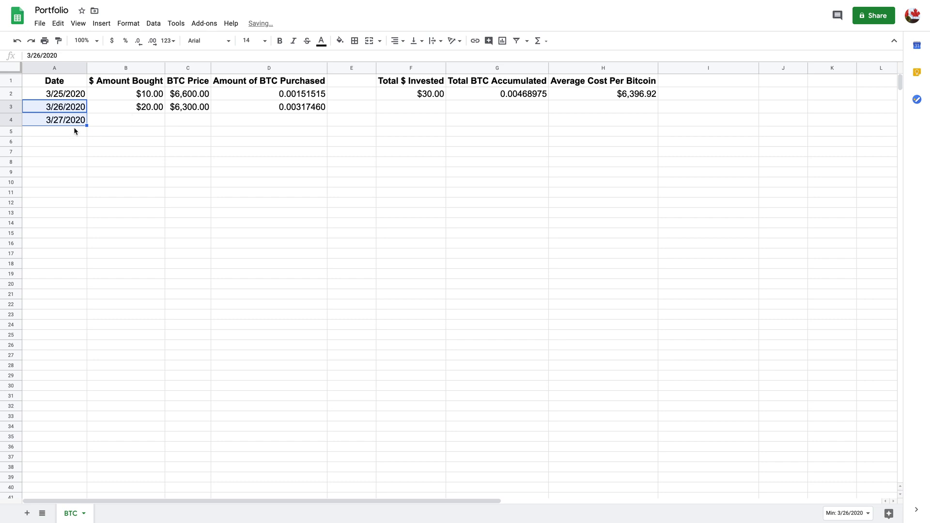
pyautogui.click(120, 121)
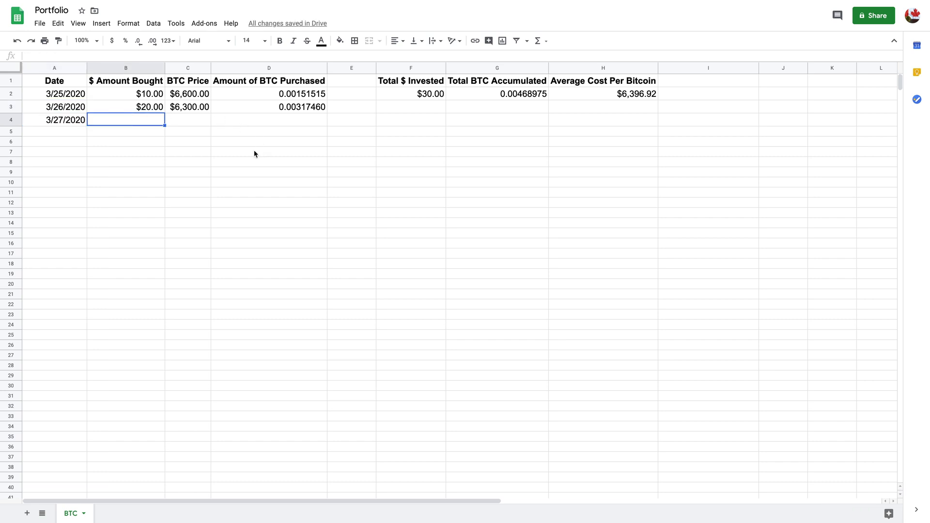
pyautogui.press('Tab')
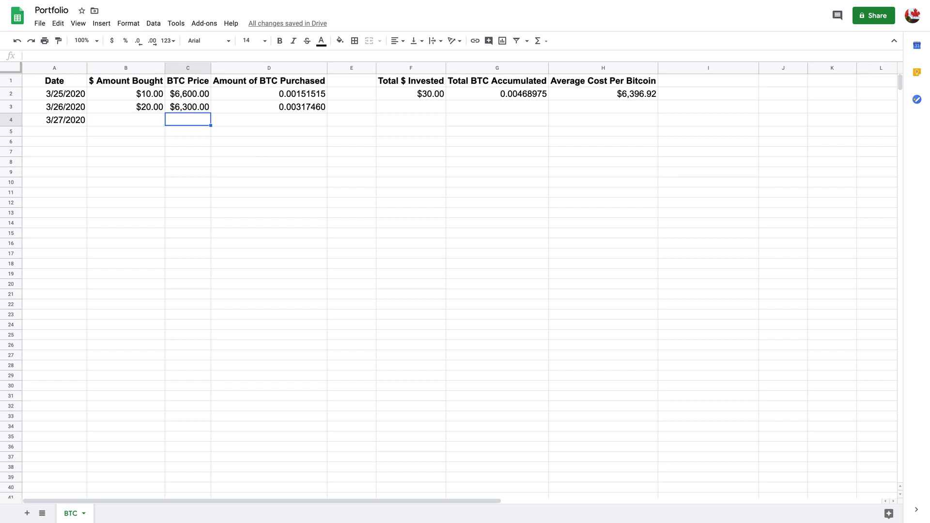
pyautogui.write('6000')
pyautogui.hotkey('shift', 'Tab')
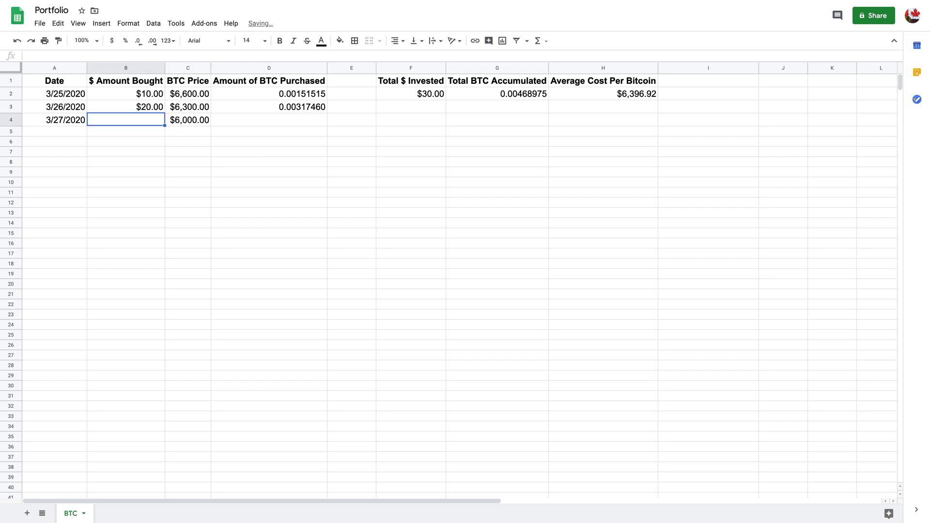
pyautogui.write('30')
pyautogui.press('Return')
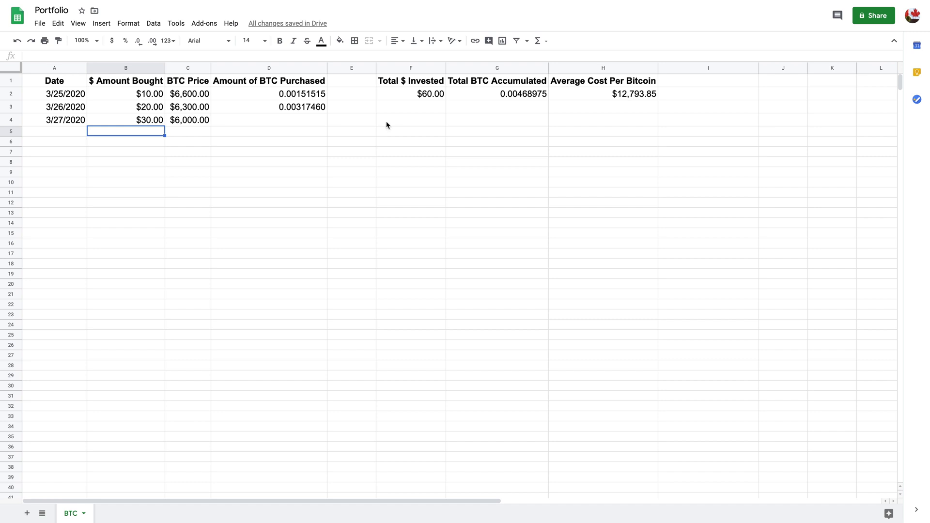
# Copy D3's BTC amount formula down to D4, giving 0.00500000 BTC
pyautogui.click(319, 113)
pyautogui.moveTo(326, 112); pyautogui.dragTo(325, 124)
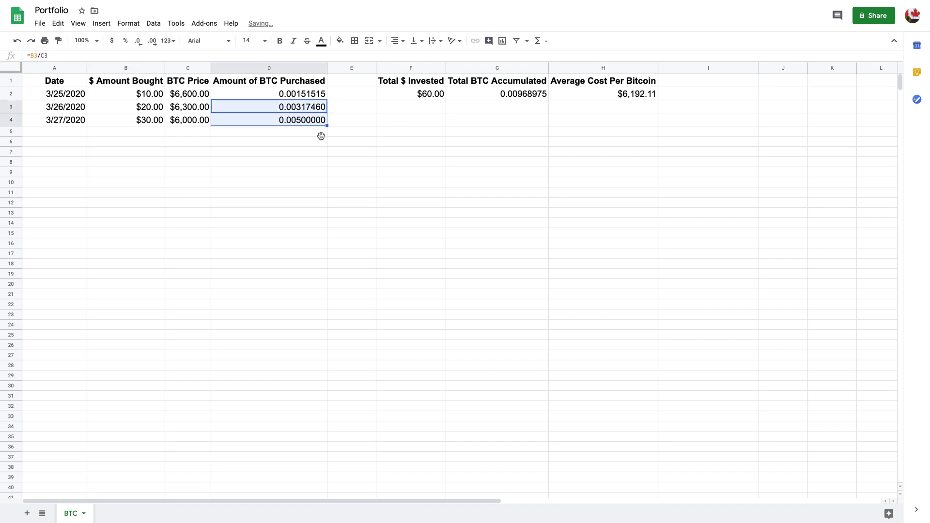
pyautogui.click(188, 130)
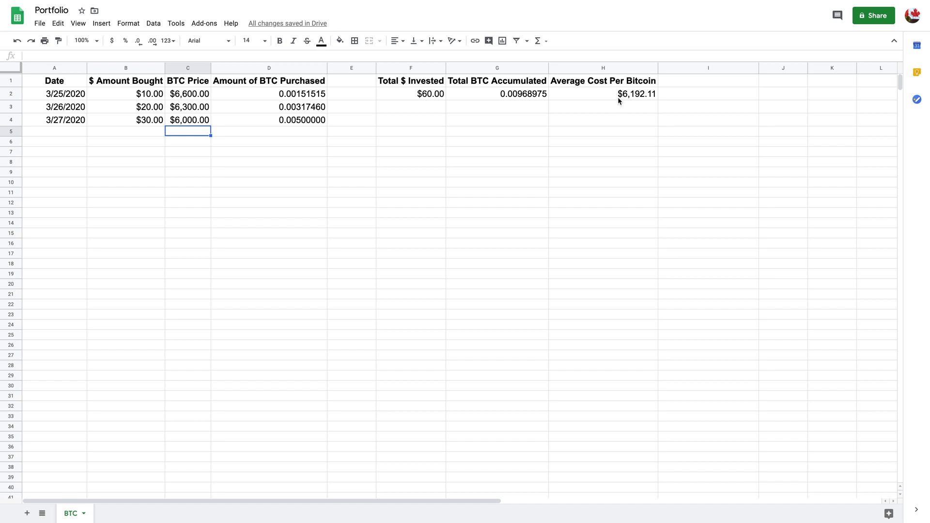
# Add a 3/28/2020 row with $50 at $6,000, filling the date, price and BTC formula down
pyautogui.click(73, 119)
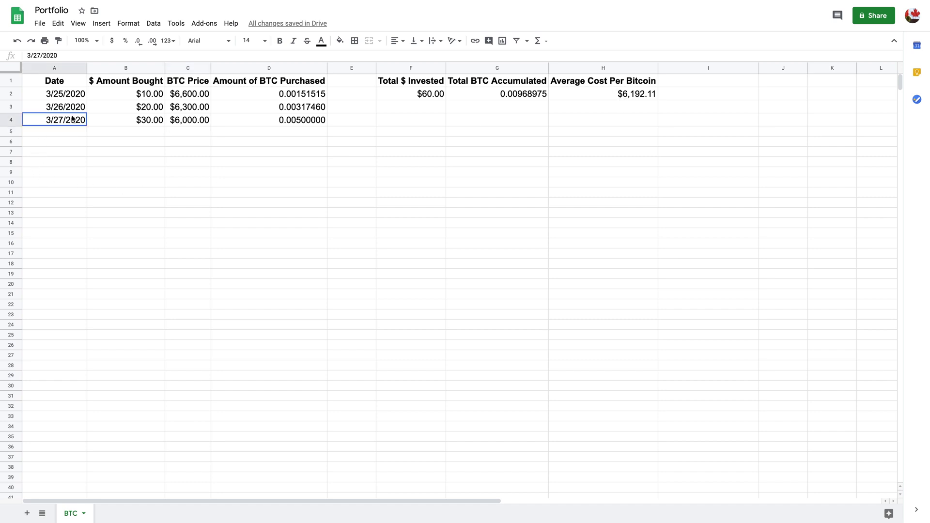
pyautogui.moveTo(86, 126); pyautogui.dragTo(86, 133)
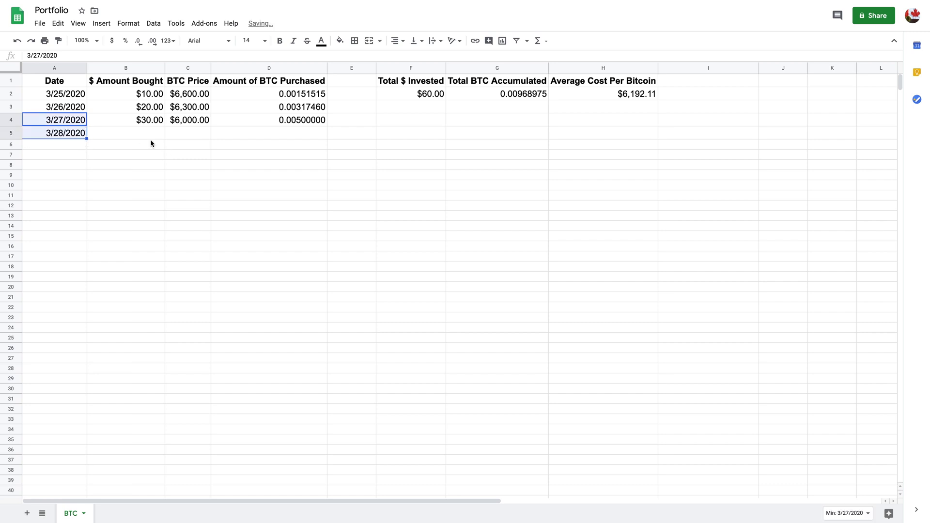
pyautogui.click(143, 140)
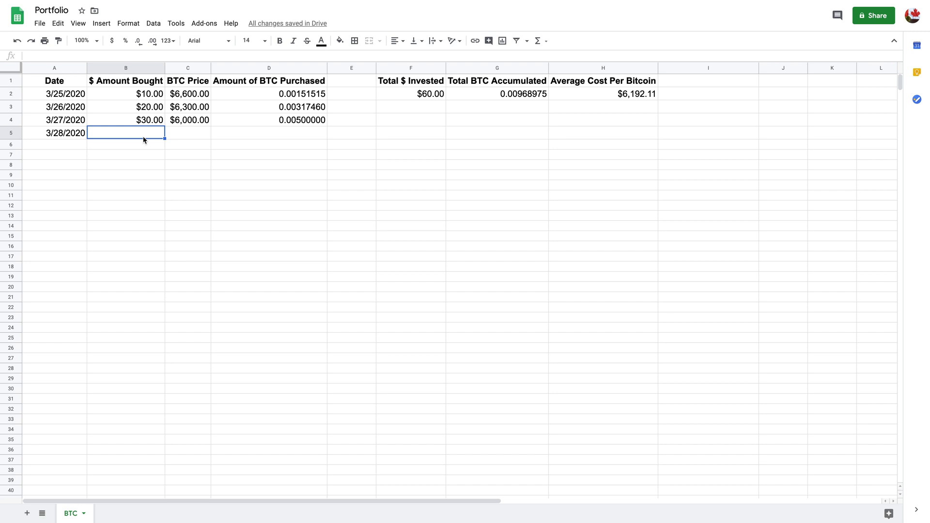
pyautogui.write('50')
pyautogui.press('Return')
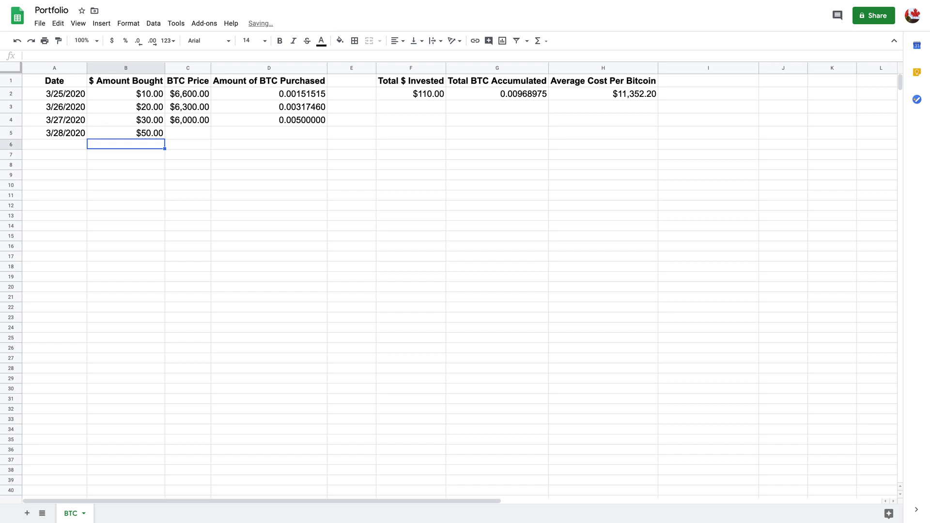
pyautogui.click(192, 118)
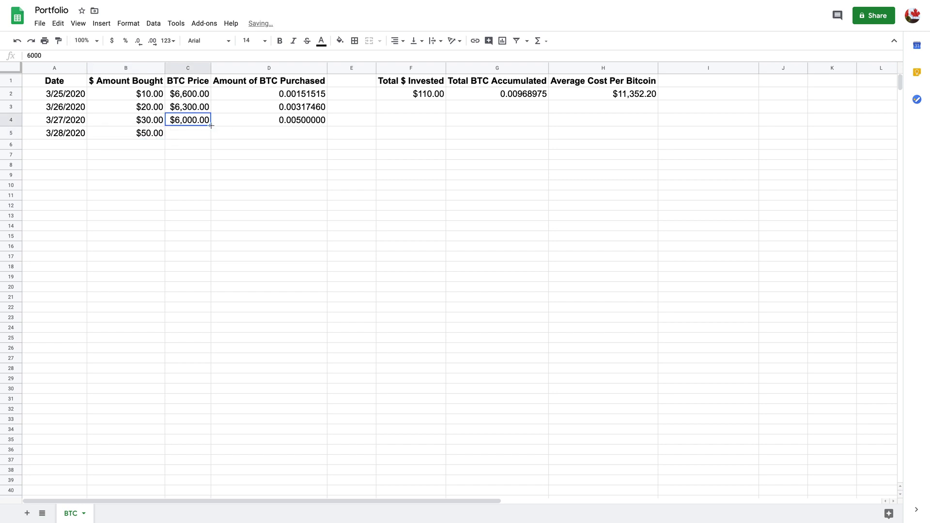
pyautogui.moveTo(211, 126); pyautogui.dragTo(210, 134)
pyautogui.click(307, 124)
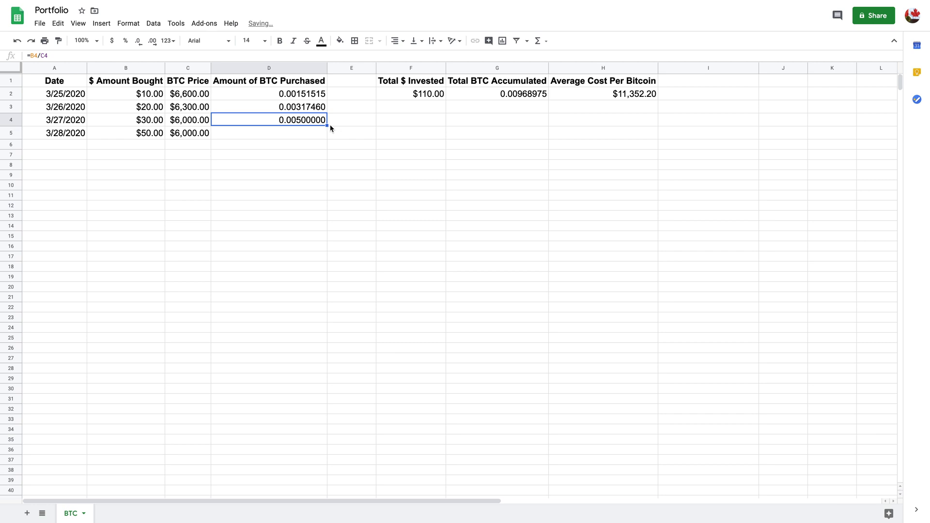
pyautogui.moveTo(327, 125); pyautogui.dragTo(327, 134)
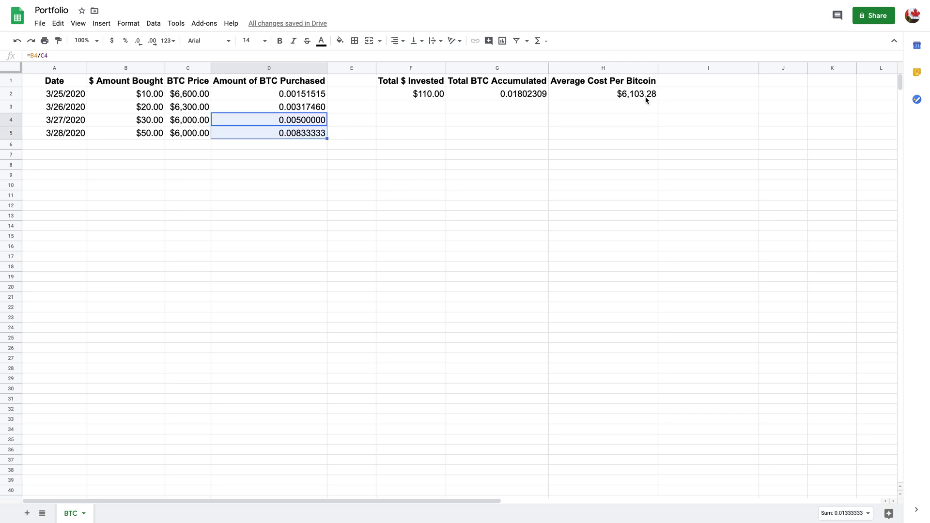
# Extend the dates to 3/29/2020 in row 6 and enter a $6,700 price
pyautogui.click(76, 148)
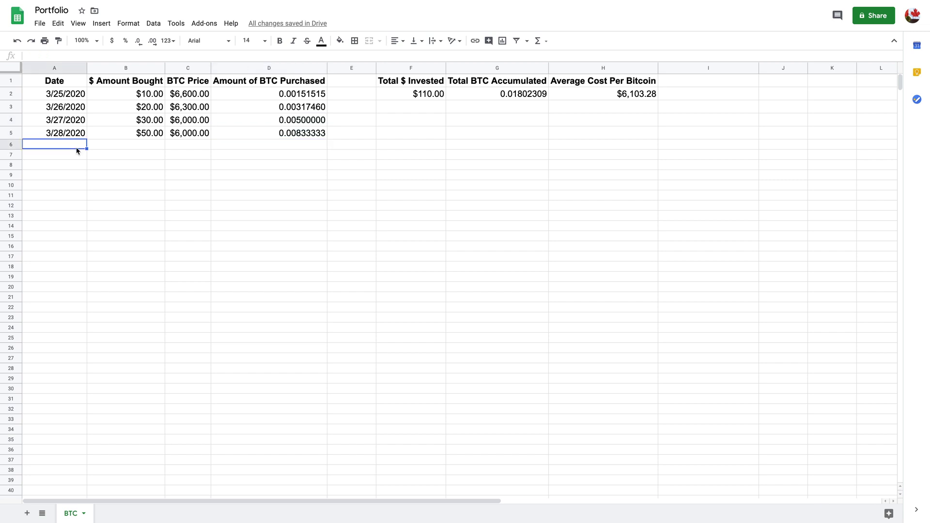
pyautogui.click(71, 135)
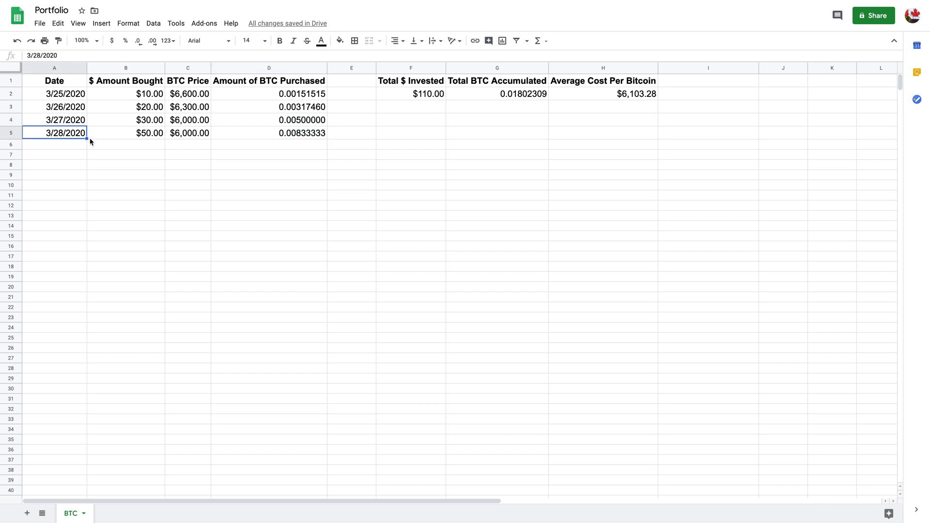
pyautogui.moveTo(86, 139); pyautogui.dragTo(168, 146)
pyautogui.click(152, 145)
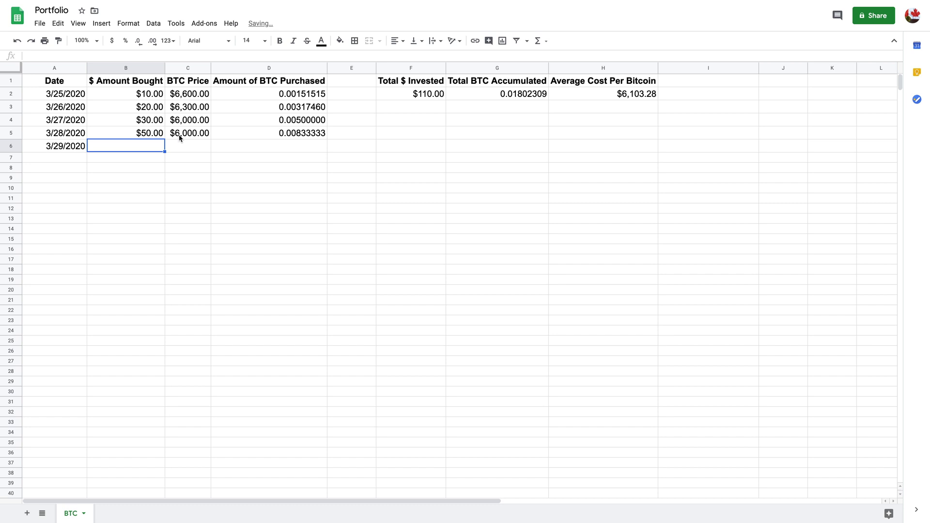
pyautogui.click(187, 136)
pyautogui.click(198, 150)
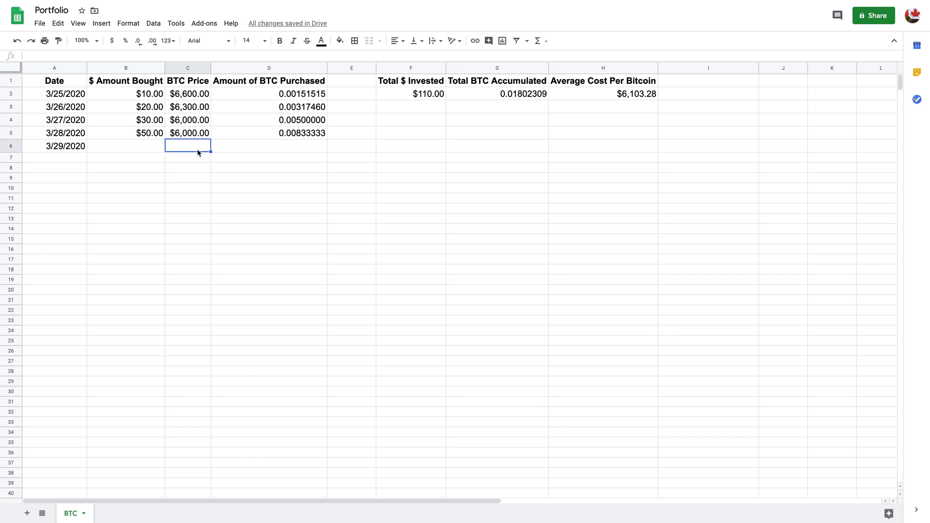
pyautogui.write('6,')
pyautogui.write('700')
pyautogui.press('Return')
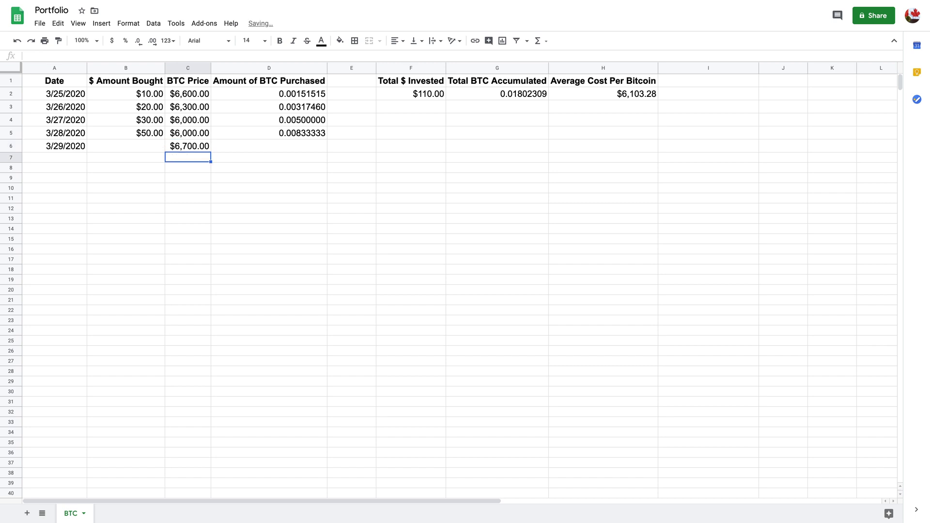
# Enter the 3/29/2020 amount as 60, then change it to -60 to record a sale
pyautogui.click(157, 138)
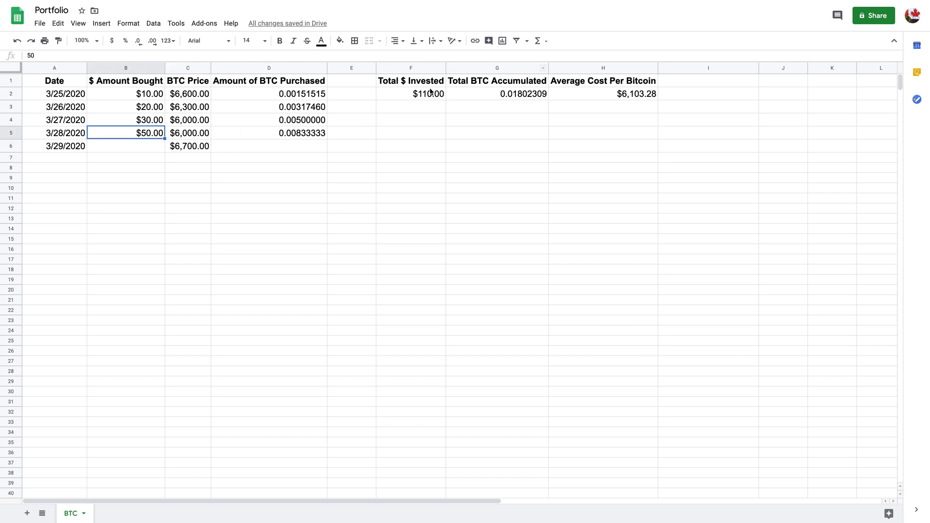
pyautogui.click(139, 148)
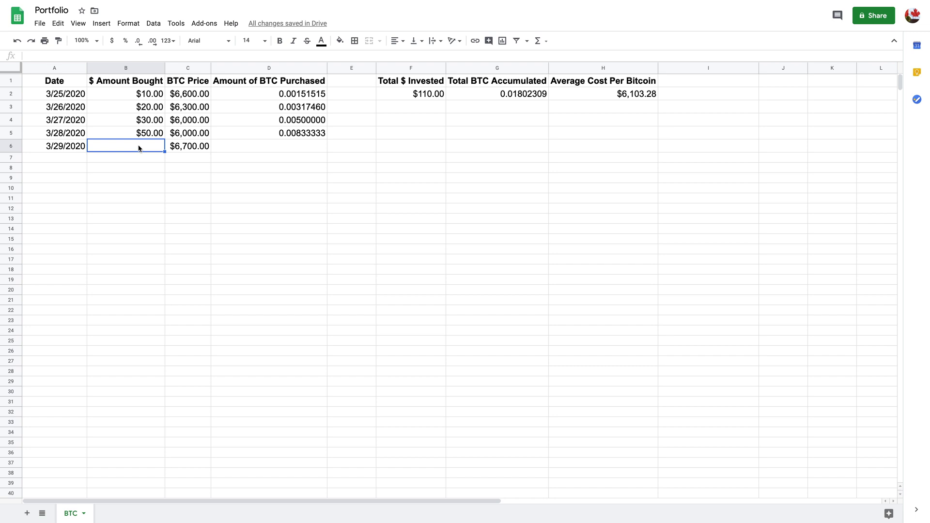
pyautogui.write('60')
pyautogui.press('Return')
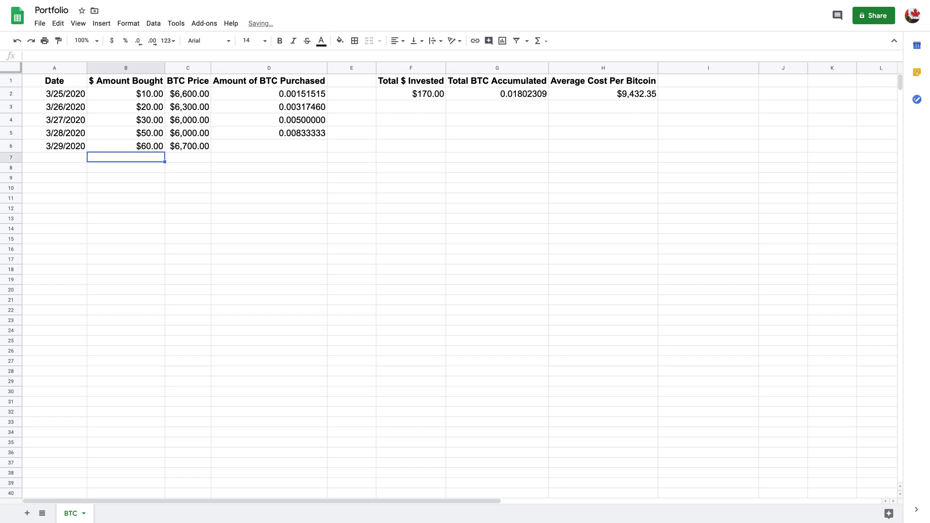
pyautogui.click(137, 149)
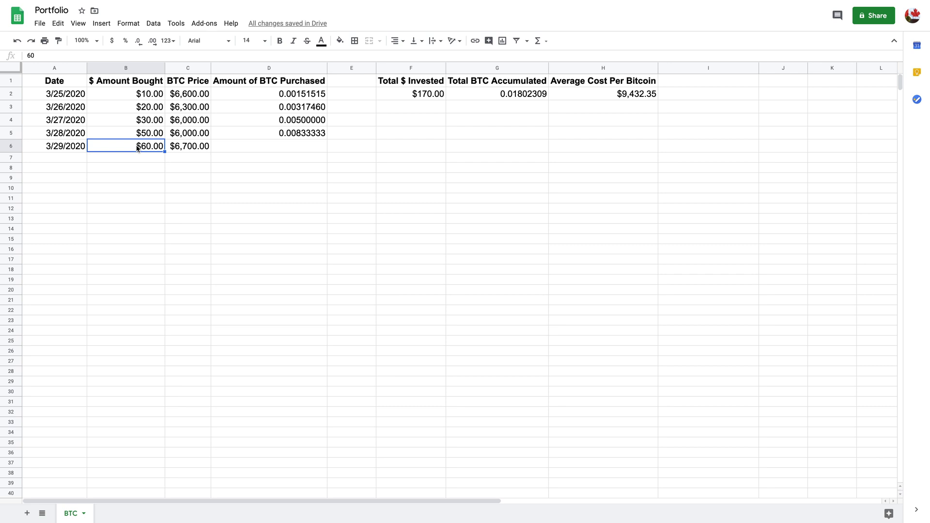
pyautogui.press('Right')
pyautogui.press('Left')
pyautogui.press('Return')
pyautogui.write('-')
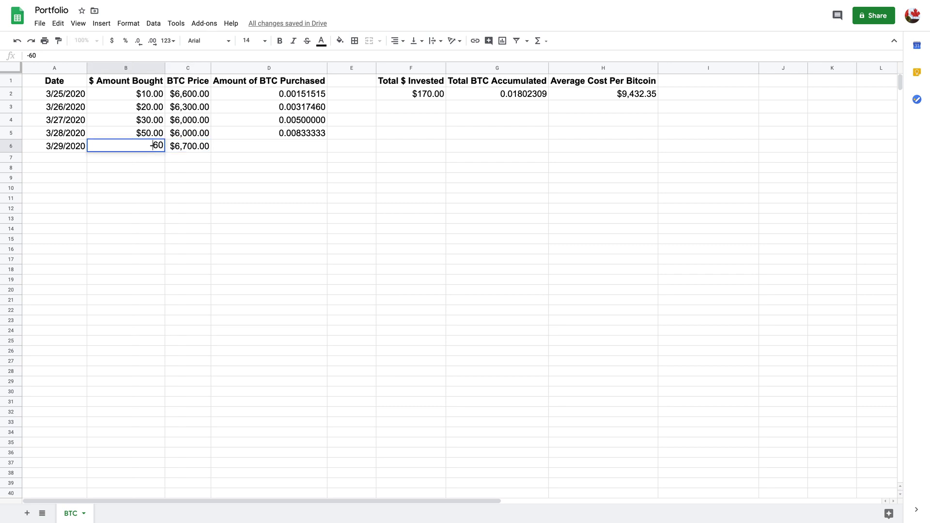
pyautogui.press('Return')
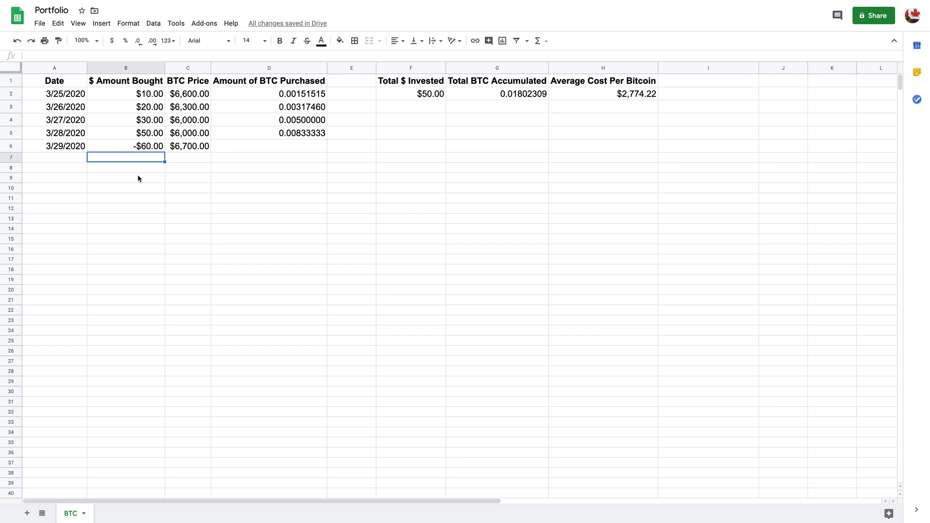
pyautogui.click(323, 136)
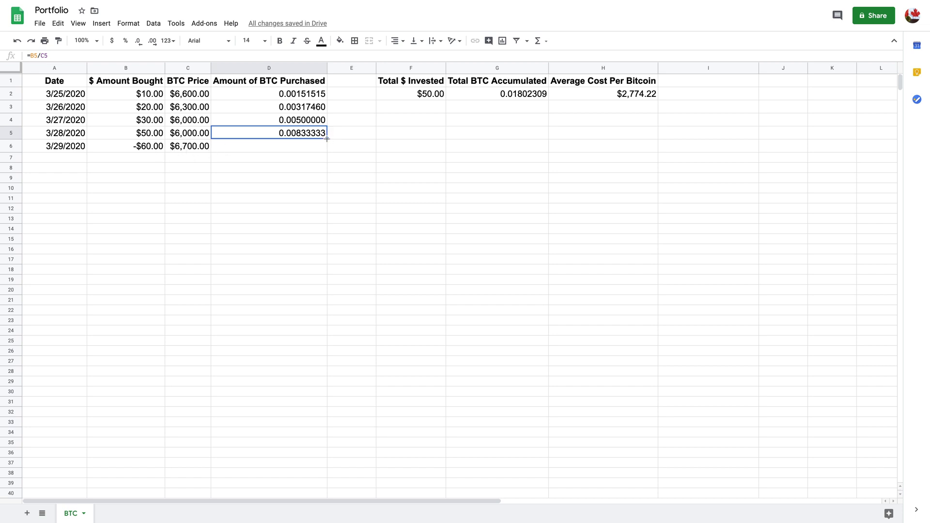
# Fill the BTC amount formula into D6, giving -0.00895522 BTC for the sale
pyautogui.moveTo(326, 136); pyautogui.dragTo(320, 148)
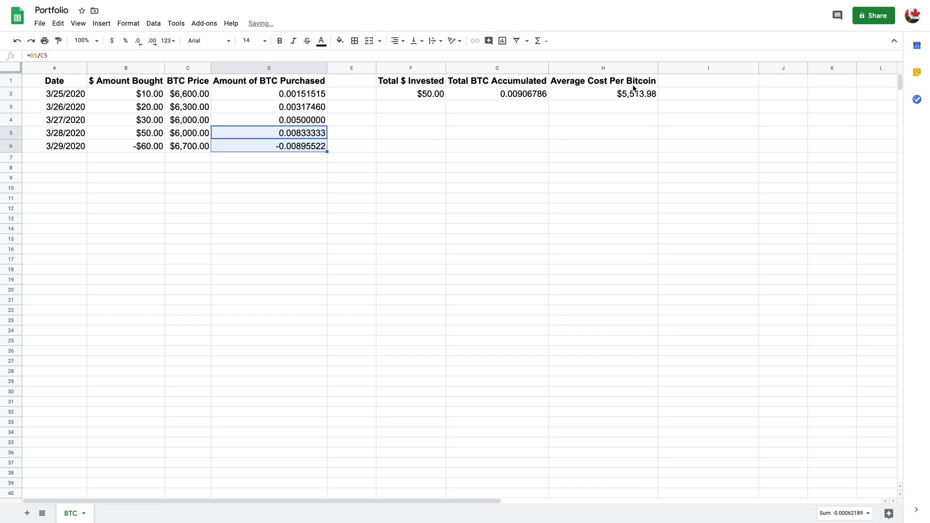
pyautogui.click(313, 149)
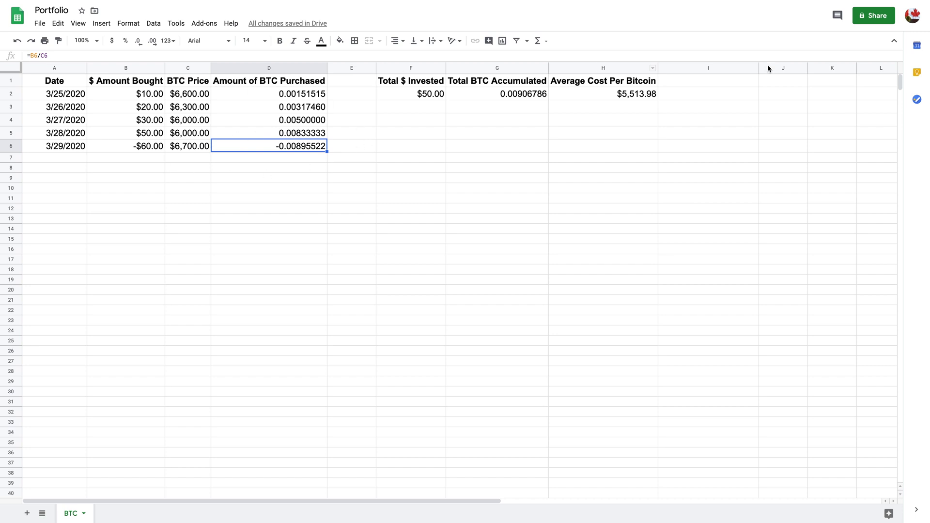
pyautogui.click(572, 124)
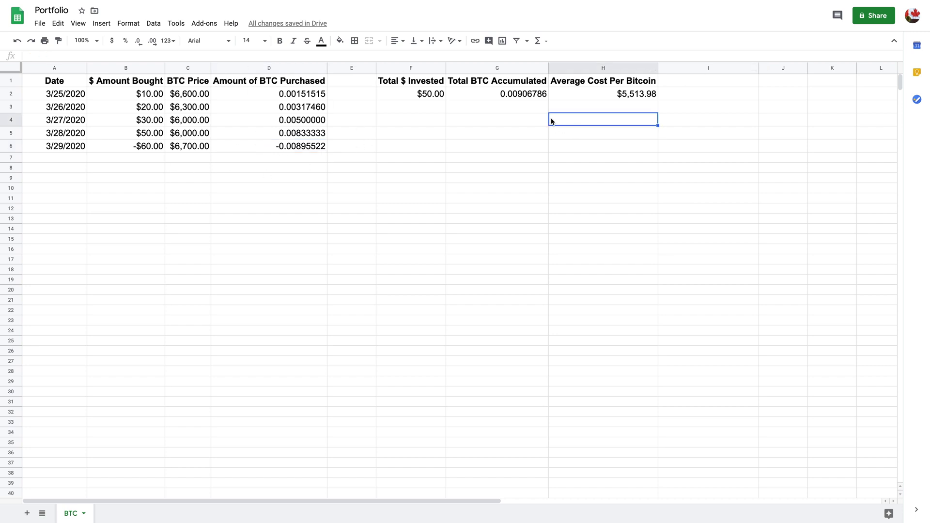